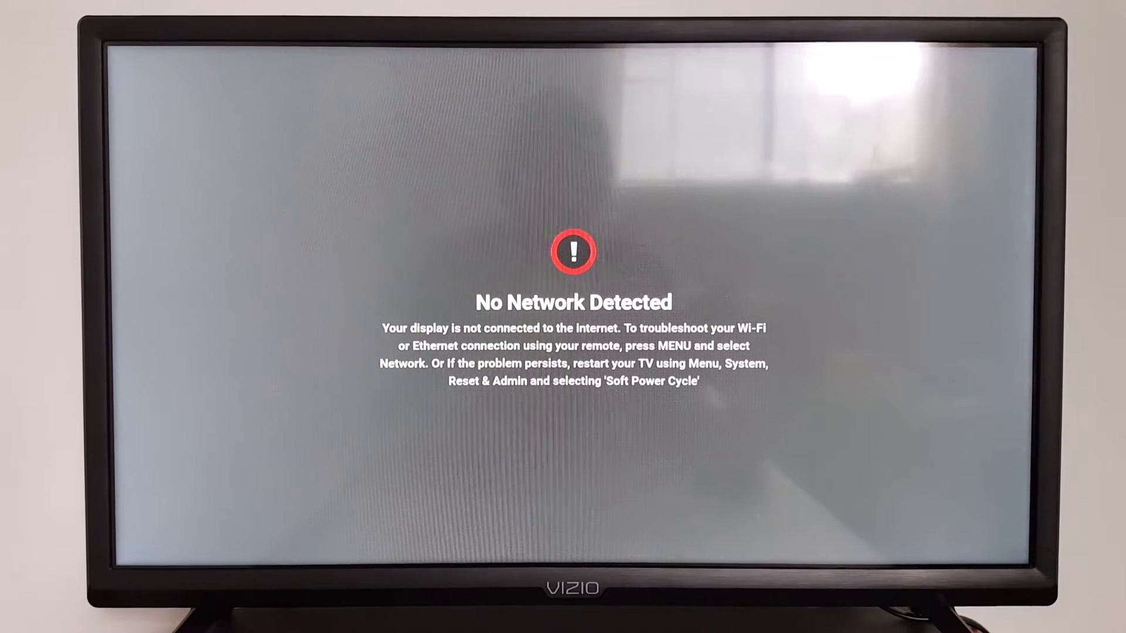
- Change the menu language from Español to English under Sistema > Idioma del Menú
{"action": "key", "text": "Menu"}
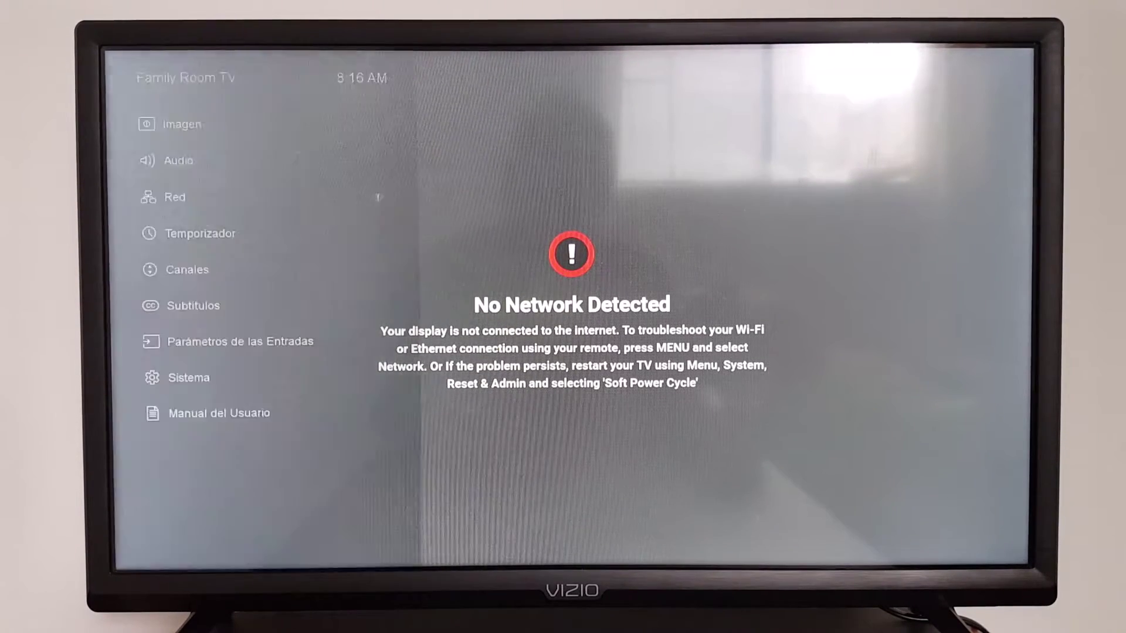
{"action": "key", "text": "Up"}
{"action": "key", "text": "Up"}
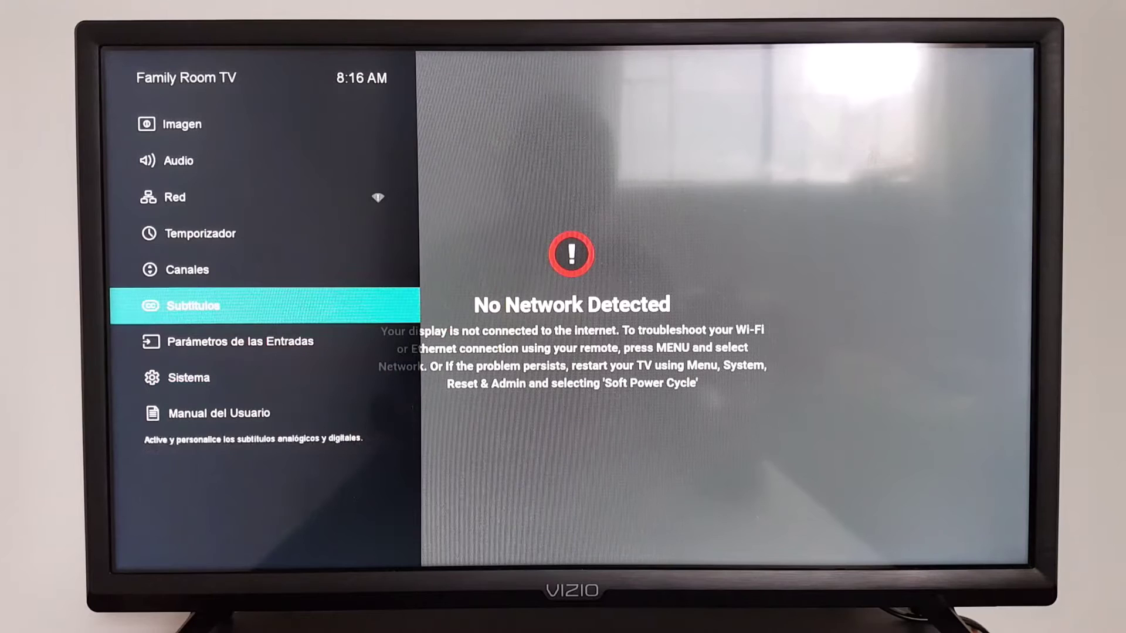
{"action": "key", "text": "Up"}
{"action": "key", "text": "Up"}
{"action": "key", "text": "Down"}
{"action": "key", "text": "Down"}
{"action": "key", "text": "Down"}
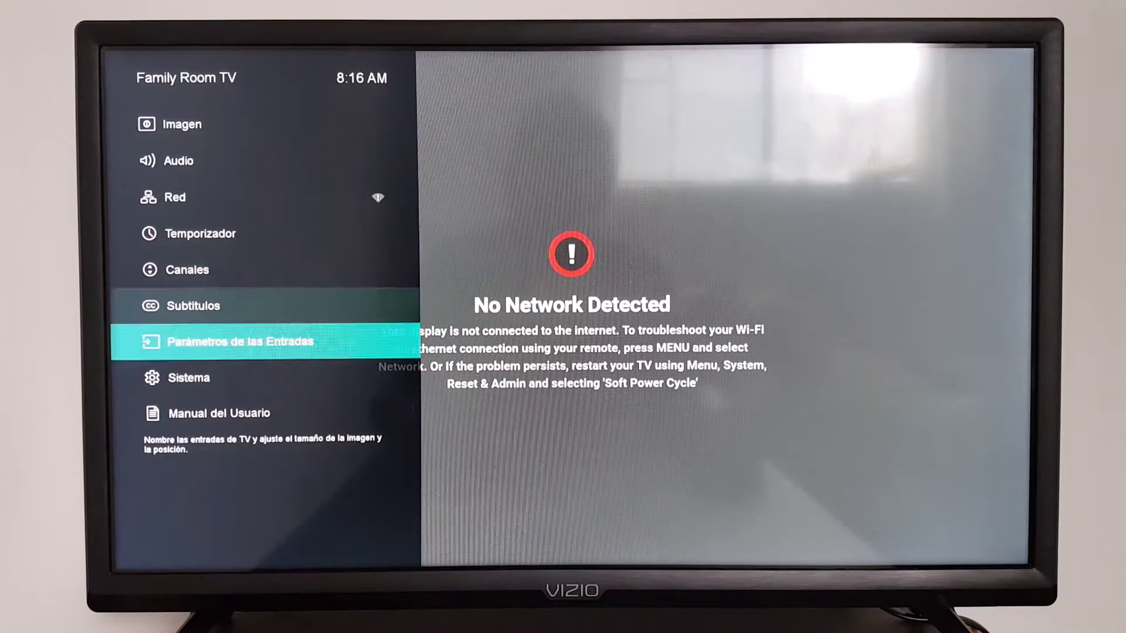
{"action": "key", "text": "Down"}
{"action": "key", "text": "Return"}
{"action": "key", "text": "Down"}
{"action": "key", "text": "Down"}
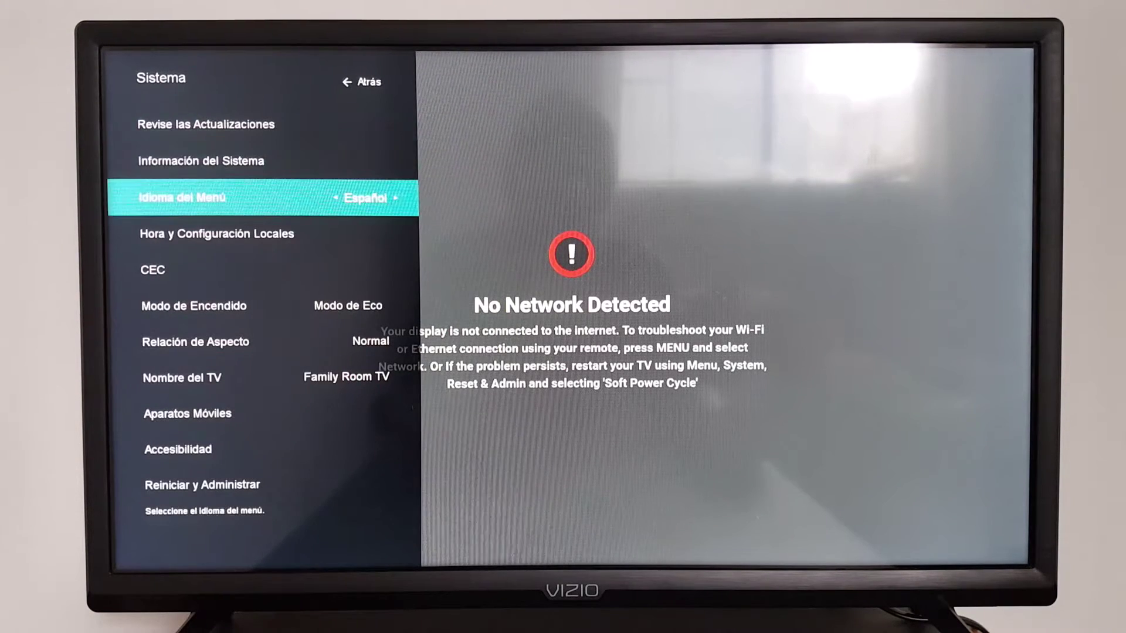
{"action": "key", "text": "Return"}
{"action": "key", "text": "Up"}
{"action": "key", "text": "Return"}
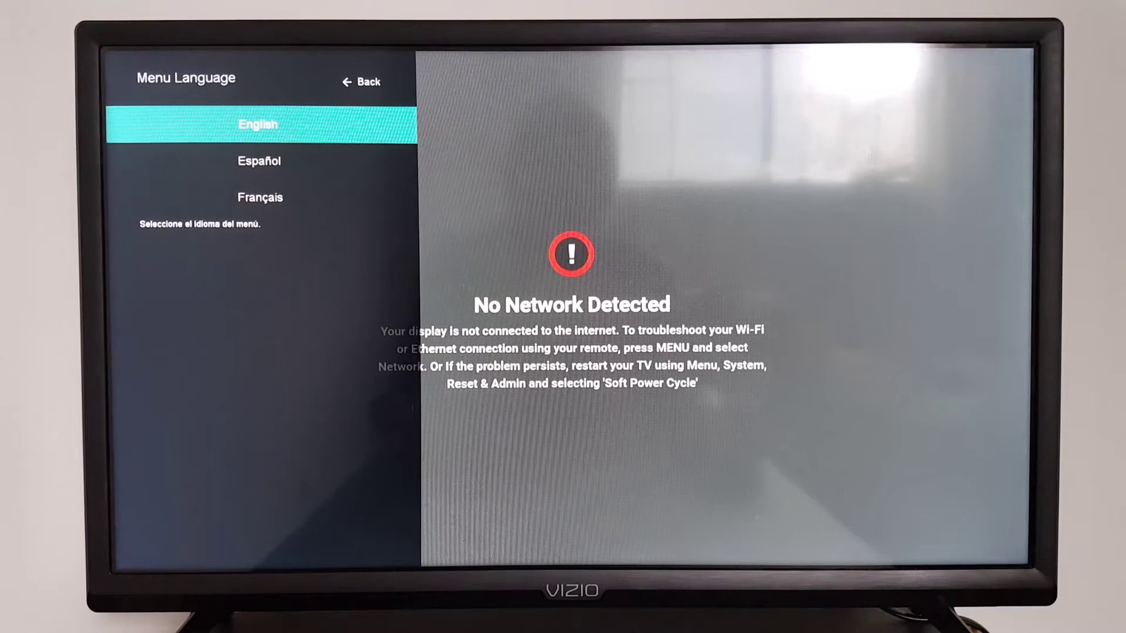
{"action": "key", "text": "Left"}
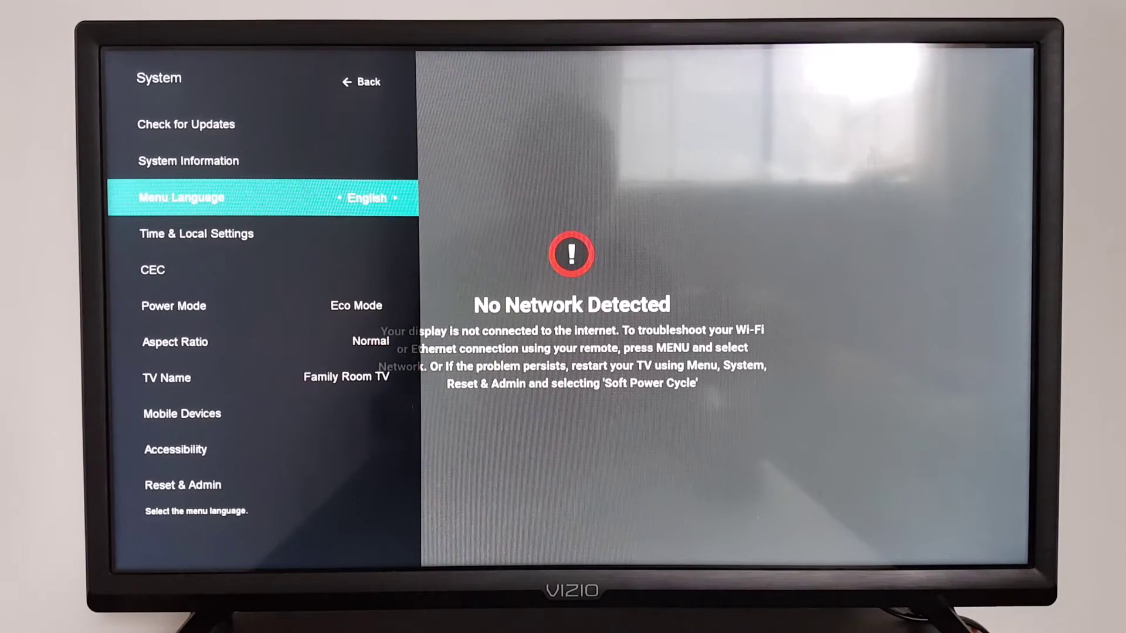
- Close System settings and go to the Network category
{"action": "key", "text": "Escape"}
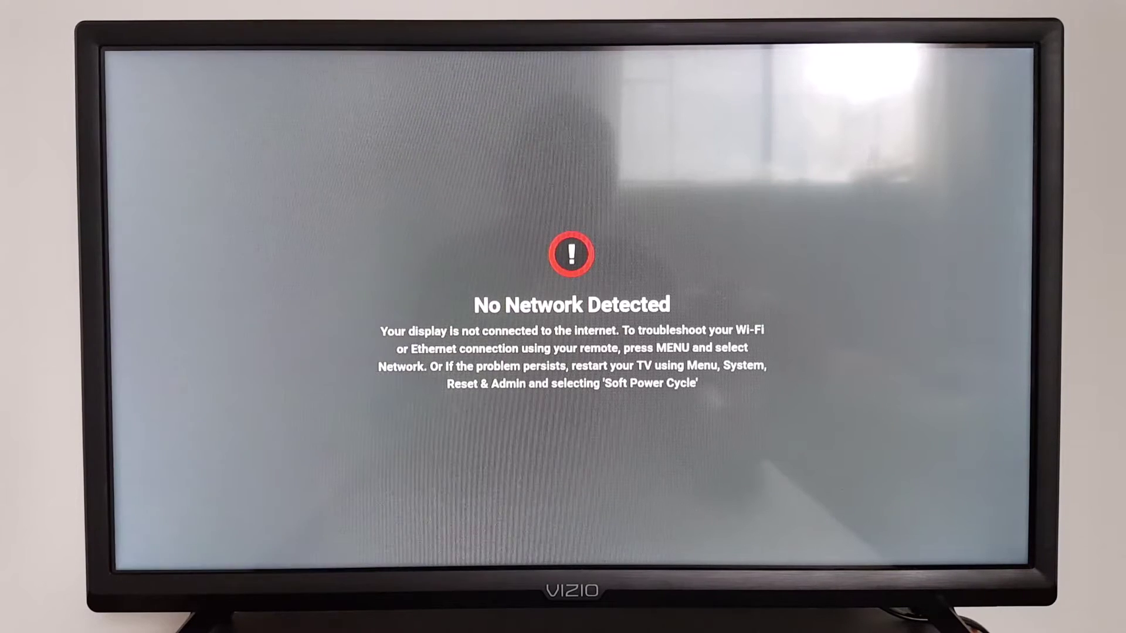
{"action": "key", "text": "Menu"}
{"action": "key", "text": "Up"}
{"action": "key", "text": "Up"}
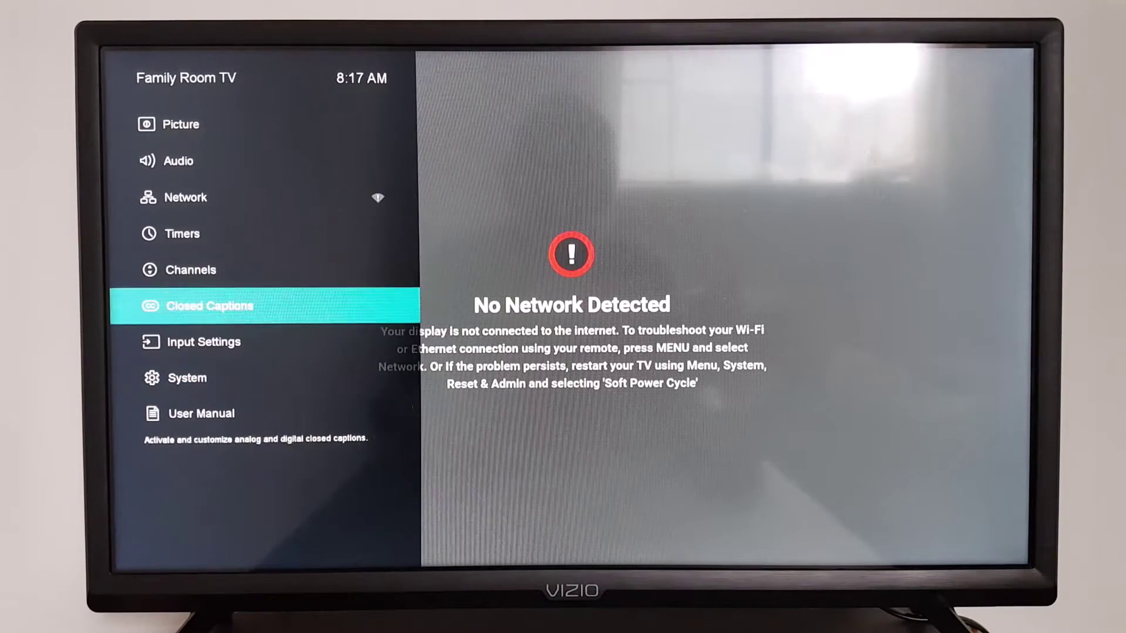
{"action": "key", "text": "Up"}
{"action": "key", "text": "Up"}
{"action": "key", "text": "Up"}
{"action": "key", "text": "Return"}
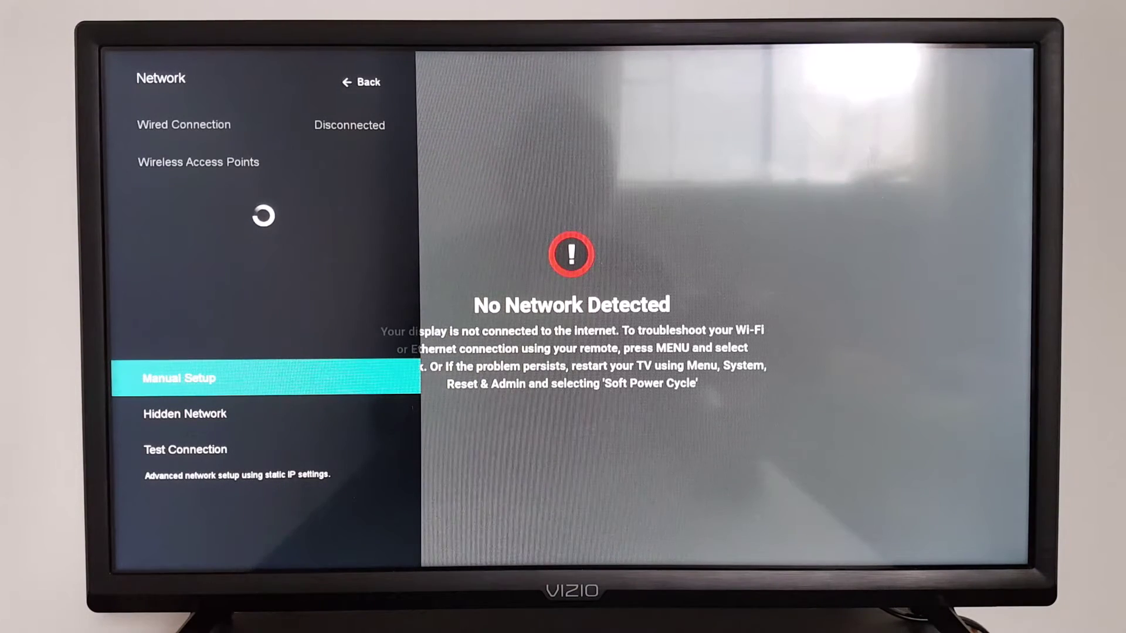
- Browse Back, Manual Setup and Hidden Network while wireless access points load
{"action": "key", "text": "Up"}
{"action": "key", "text": "Down"}
{"action": "key", "text": "Down"}
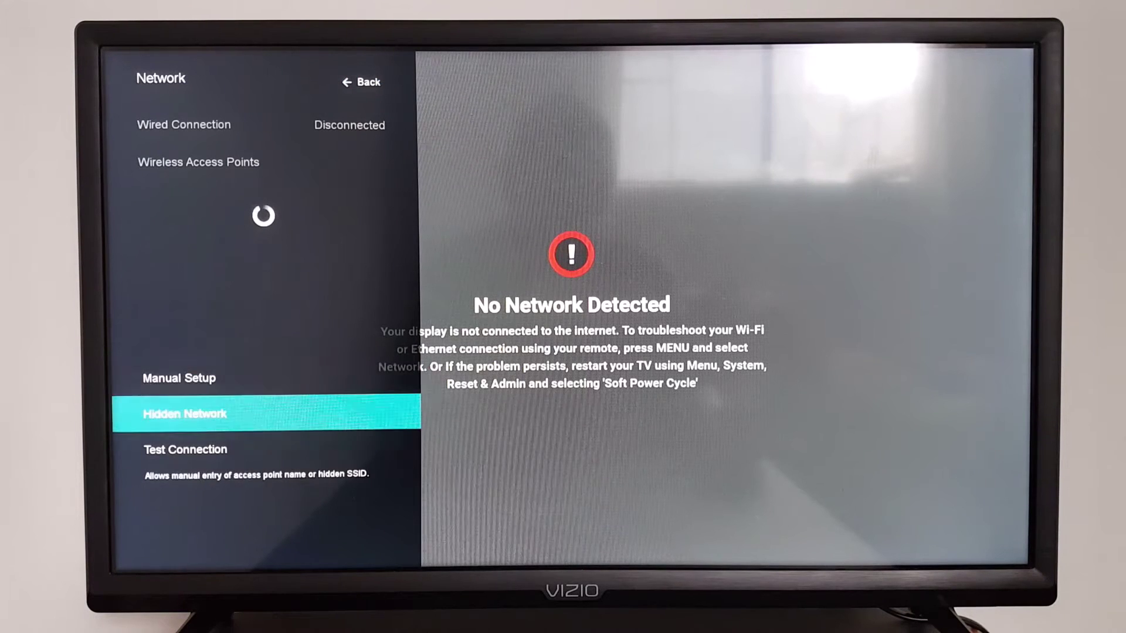
{"action": "key", "text": "Up"}
{"action": "key", "text": "Up"}
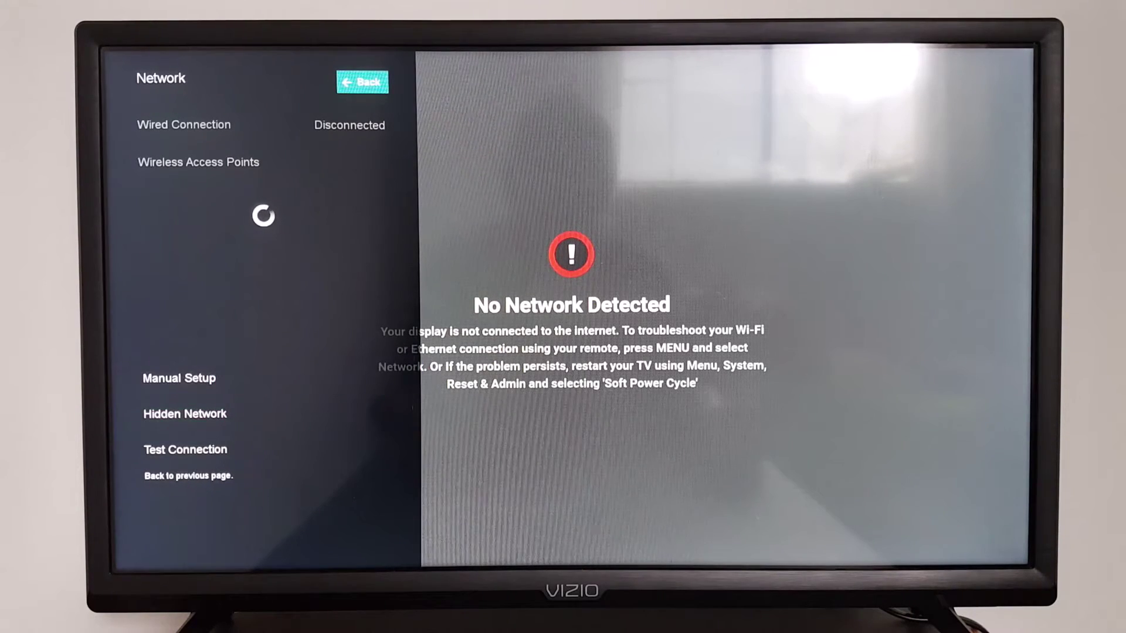
{"action": "key", "text": "Down"}
{"action": "key", "text": "Down"}
{"action": "key", "text": "Up"}
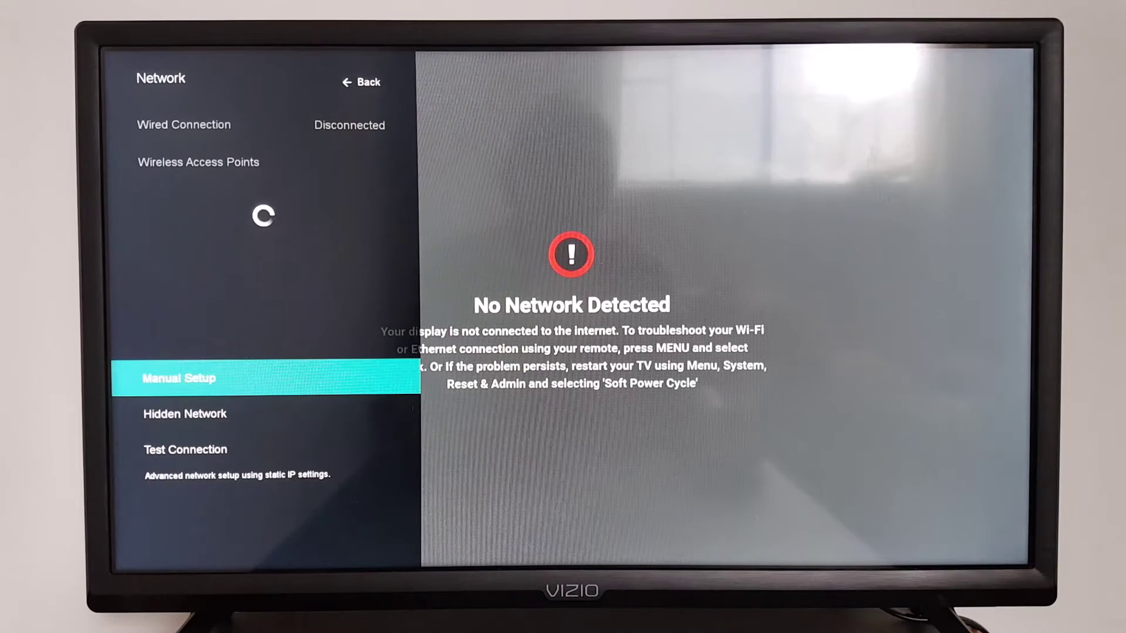
{"action": "key", "text": "Up"}
{"action": "key", "text": "Down"}
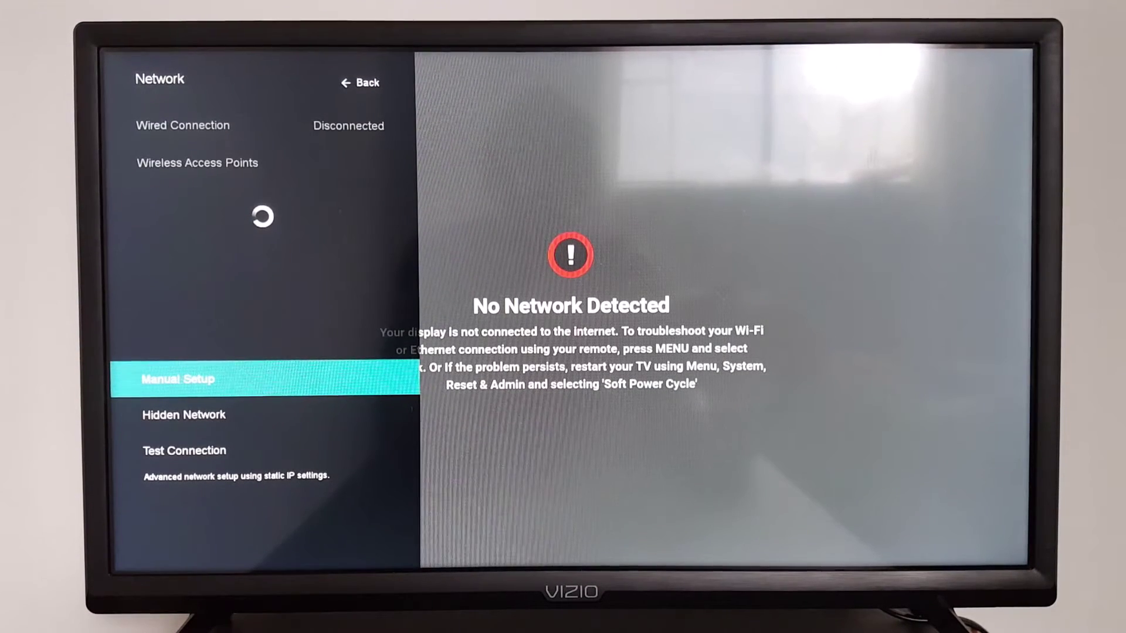
- Run a Soft Power Cycle from System > Reset & Admin
{"action": "key", "text": "Menu"}
{"action": "key", "text": "Down"}
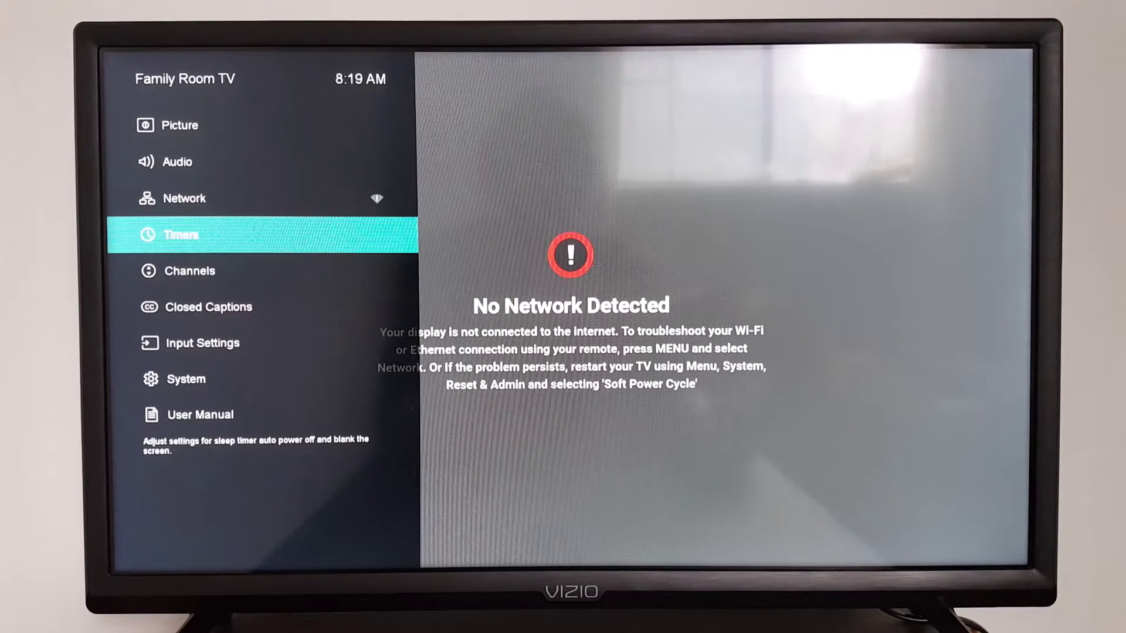
{"action": "key", "text": "Down"}
{"action": "key", "text": "Down"}
{"action": "key", "text": "Down"}
{"action": "key", "text": "Down"}
{"action": "key", "text": "Return"}
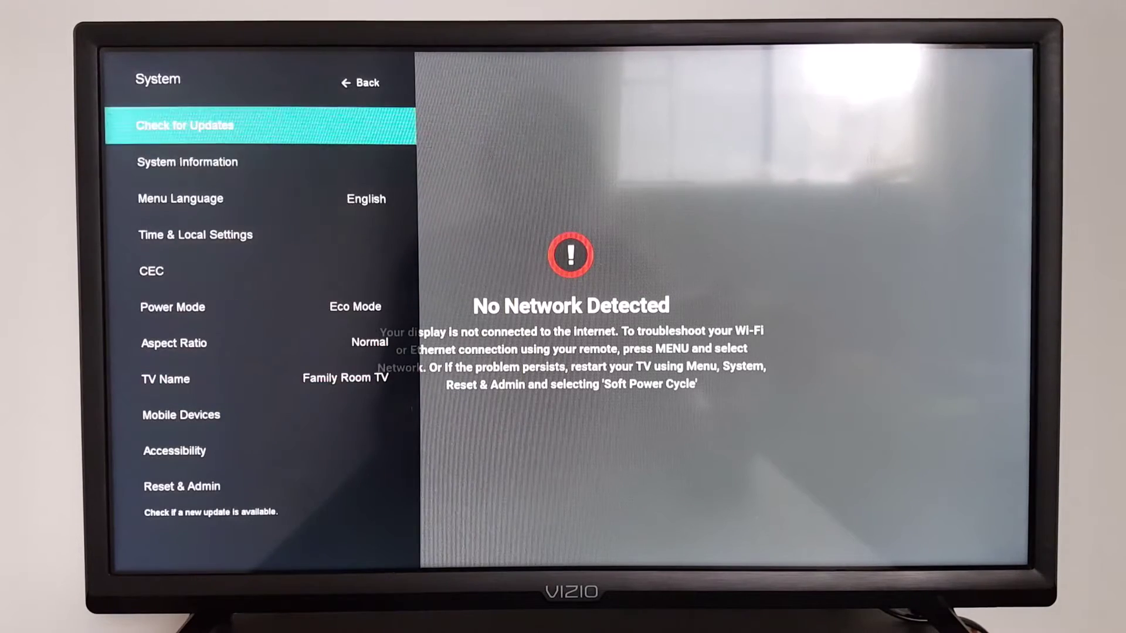
{"action": "key", "text": "Down"}
{"action": "key", "text": "Down"}
{"action": "key", "text": "Down"}
{"action": "key", "text": "Down"}
{"action": "key", "text": "Down"}
{"action": "key", "text": "Down"}
{"action": "key", "text": "Down"}
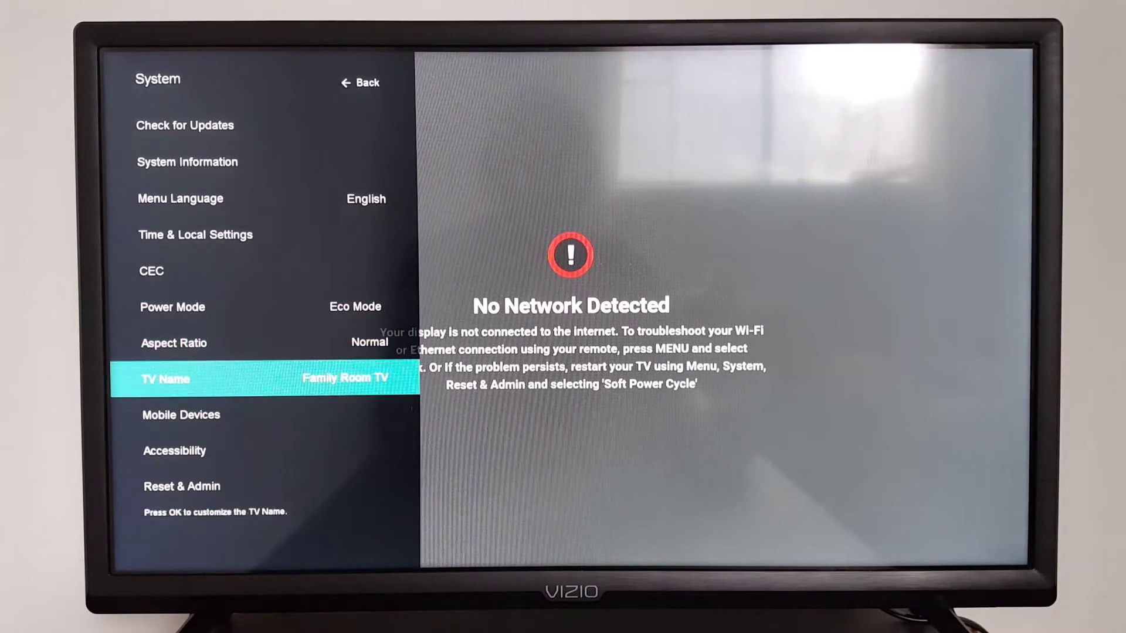
{"action": "key", "text": "Down"}
{"action": "key", "text": "Down"}
{"action": "key", "text": "Down"}
{"action": "key", "text": "Return"}
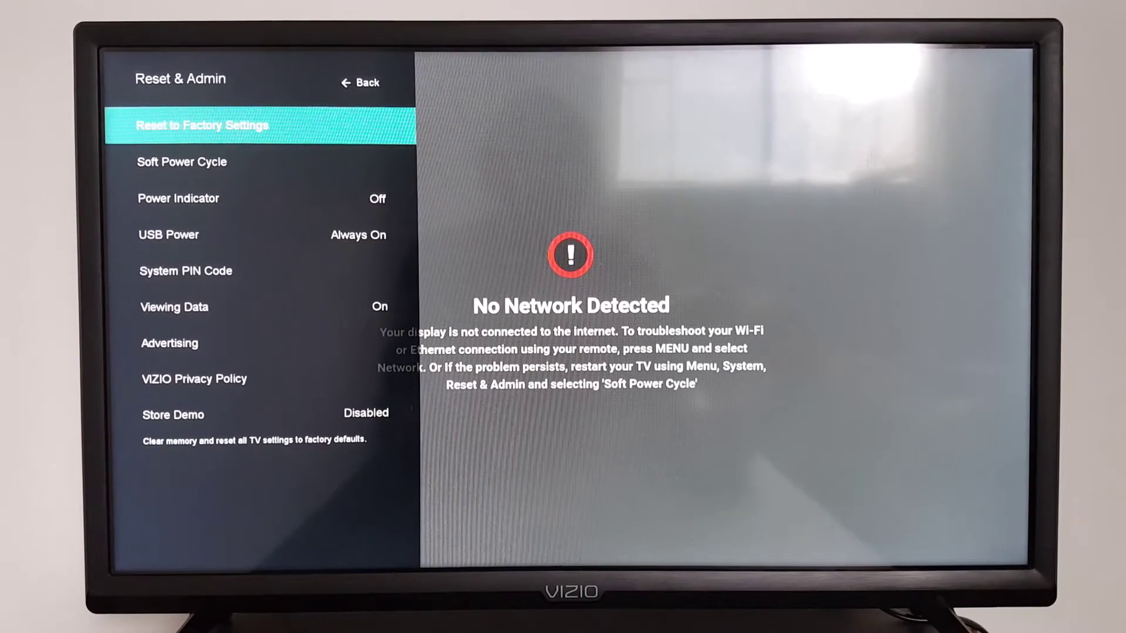
{"action": "key", "text": "Down"}
{"action": "key", "text": "Return"}
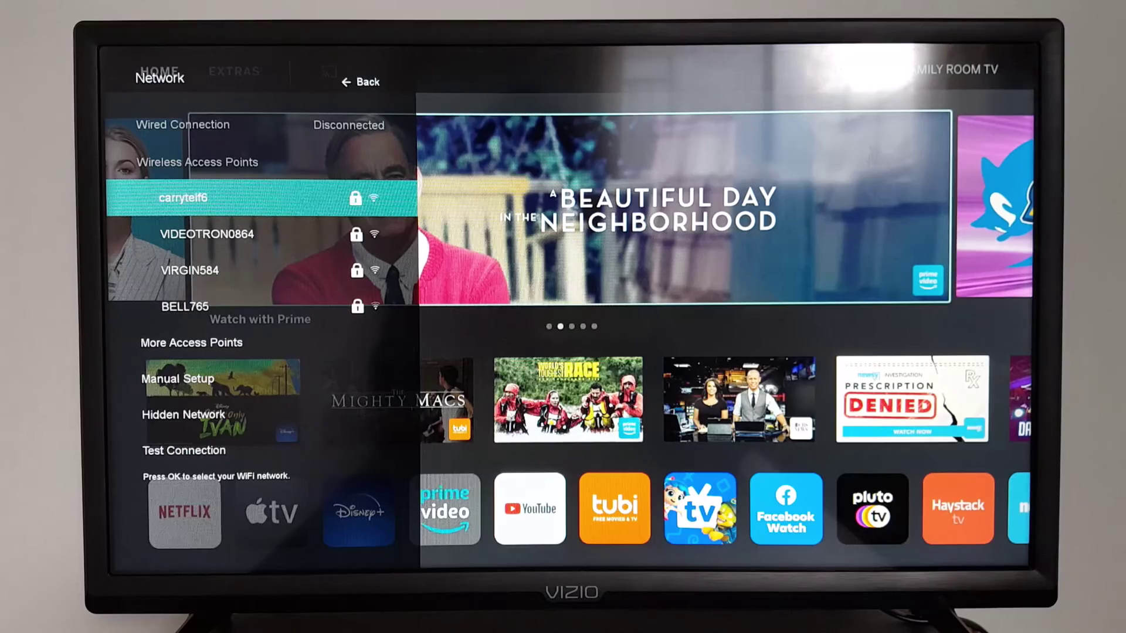
- Select the first secured Wi-Fi network and move to the passphrase keyboard's number row
{"action": "key", "text": "Return"}
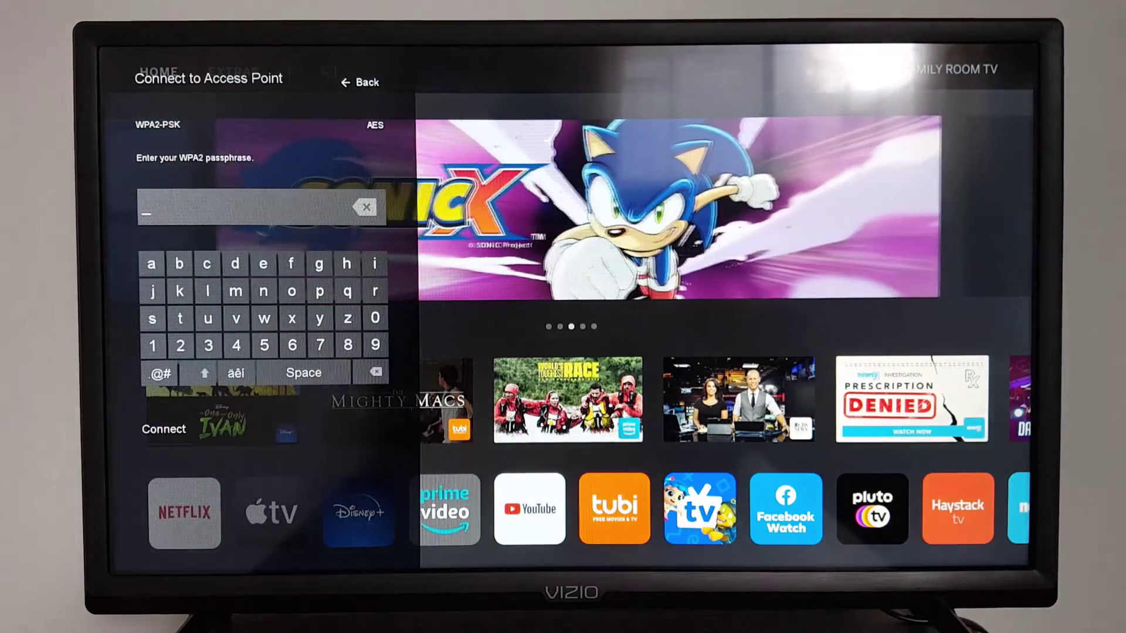
{"action": "key", "text": "Down"}
{"action": "key", "text": "Down"}
{"action": "key", "text": "Down"}
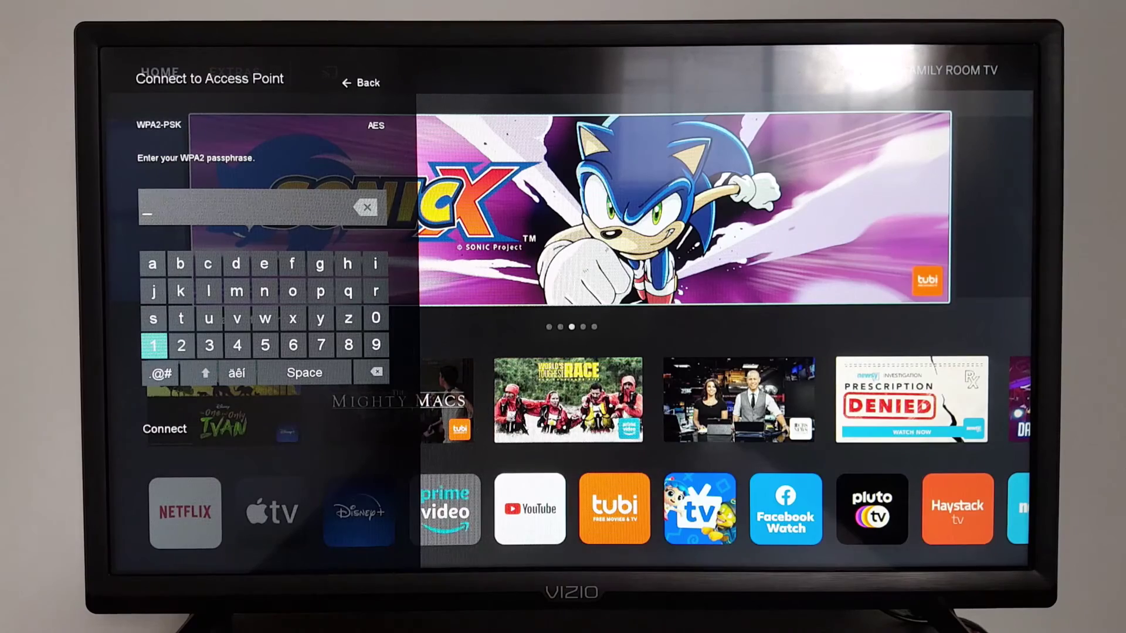